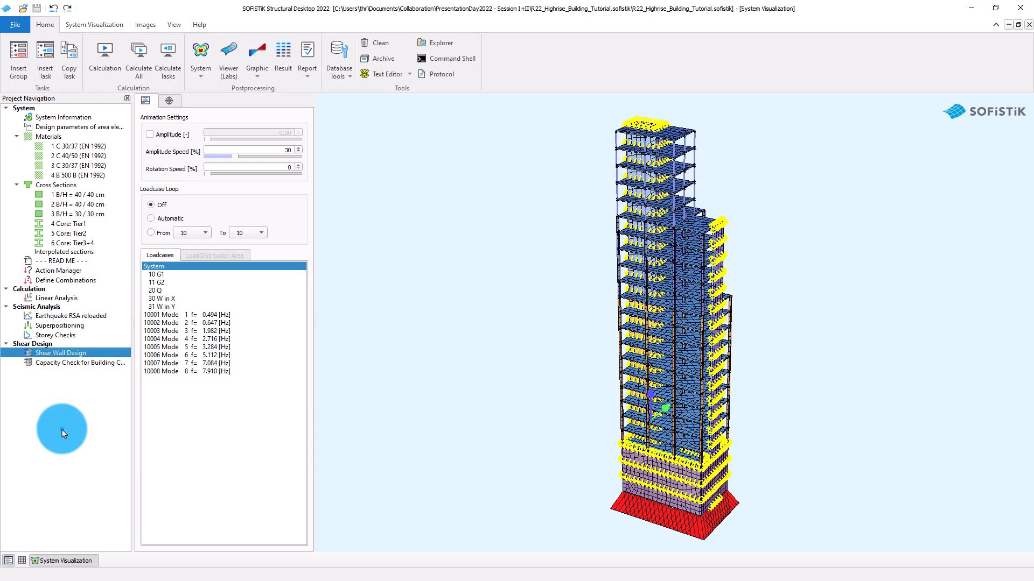
right_click(63, 430)
click(106, 388)
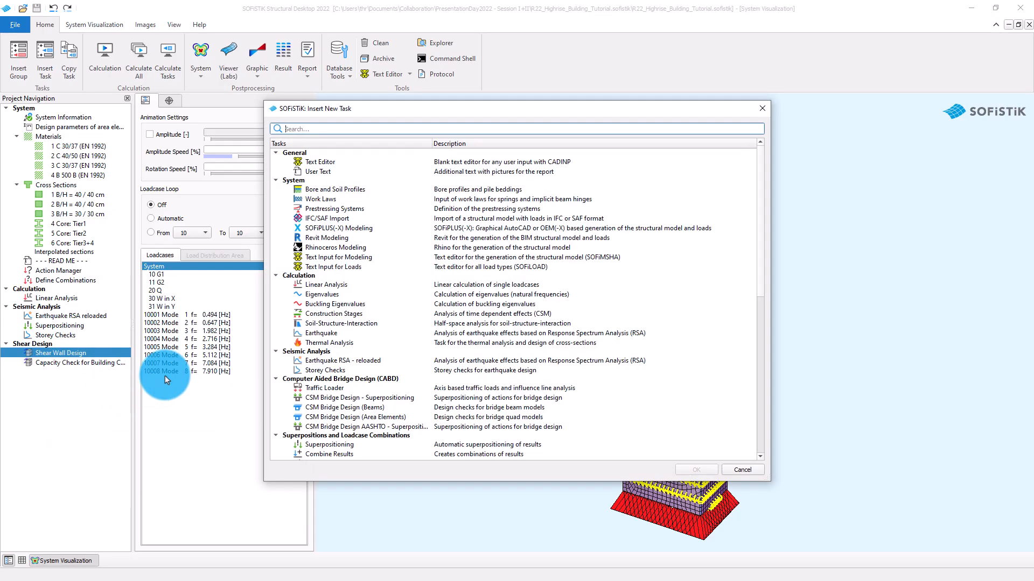
text(shea)
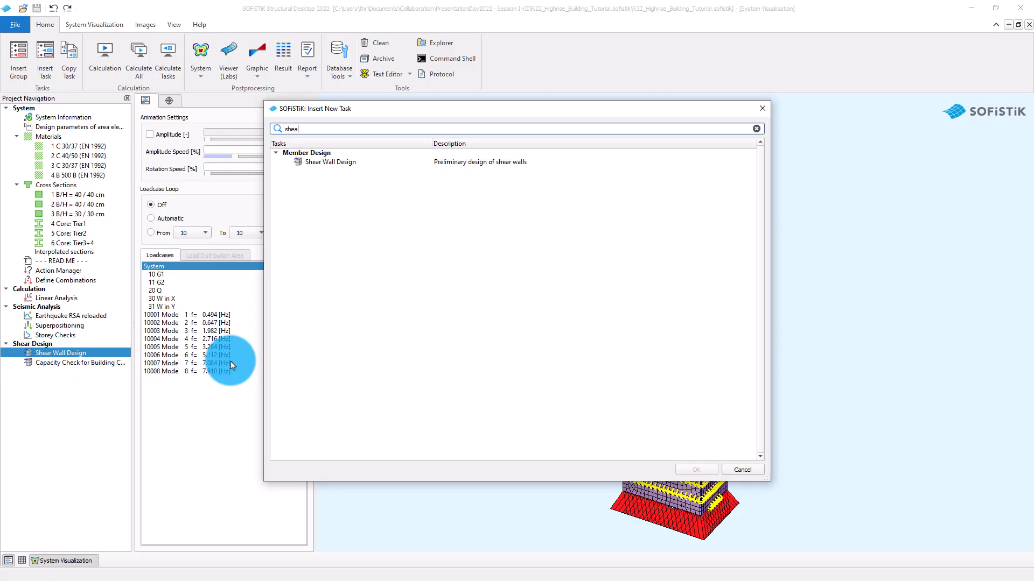
key(Escape)
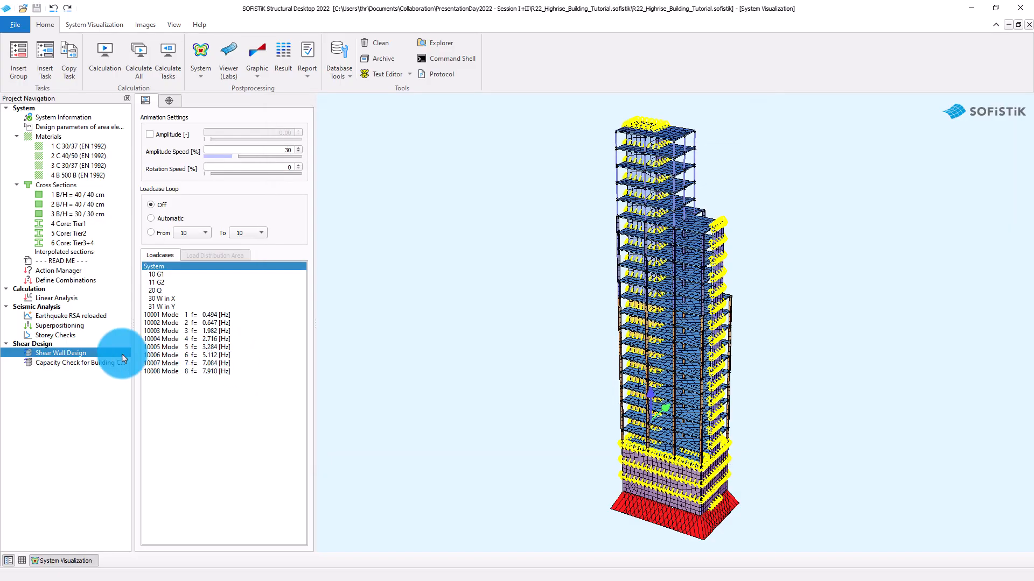
Open the existing Shear Wall Design task, preview the first walls and sort the shear wall selection by wall name
double_click(88, 352)
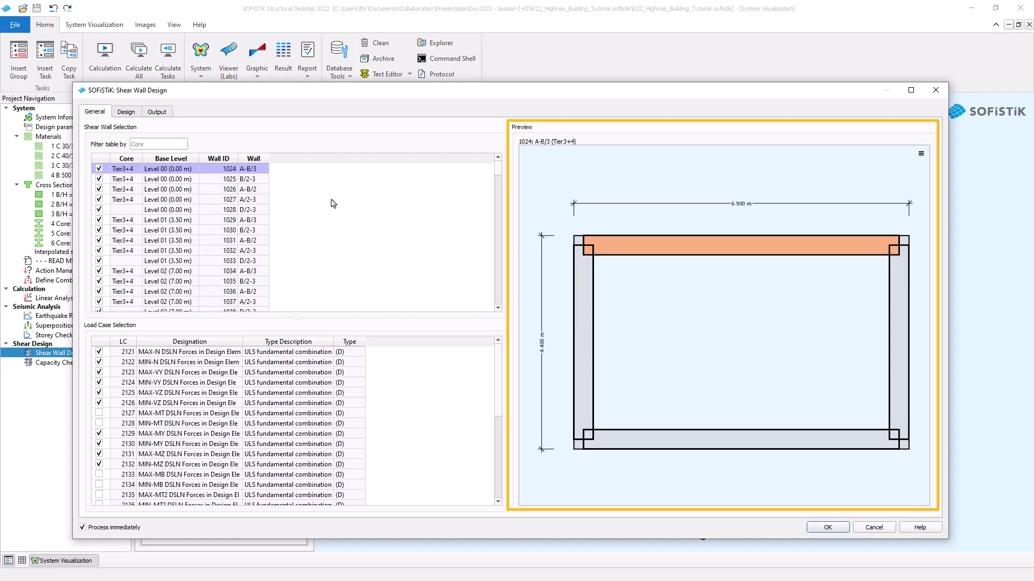
key(Down)
key(Down)
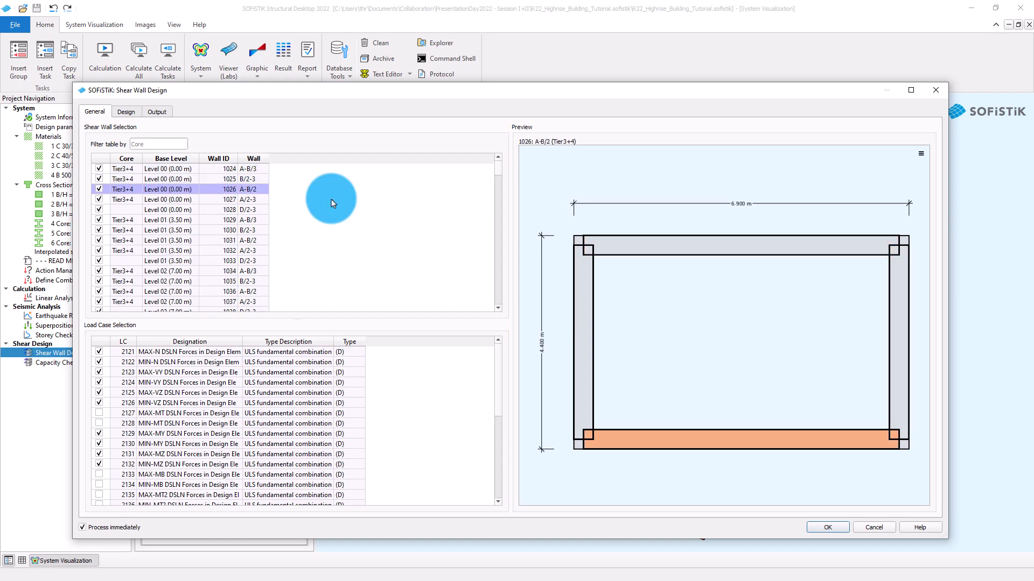
click(253, 158)
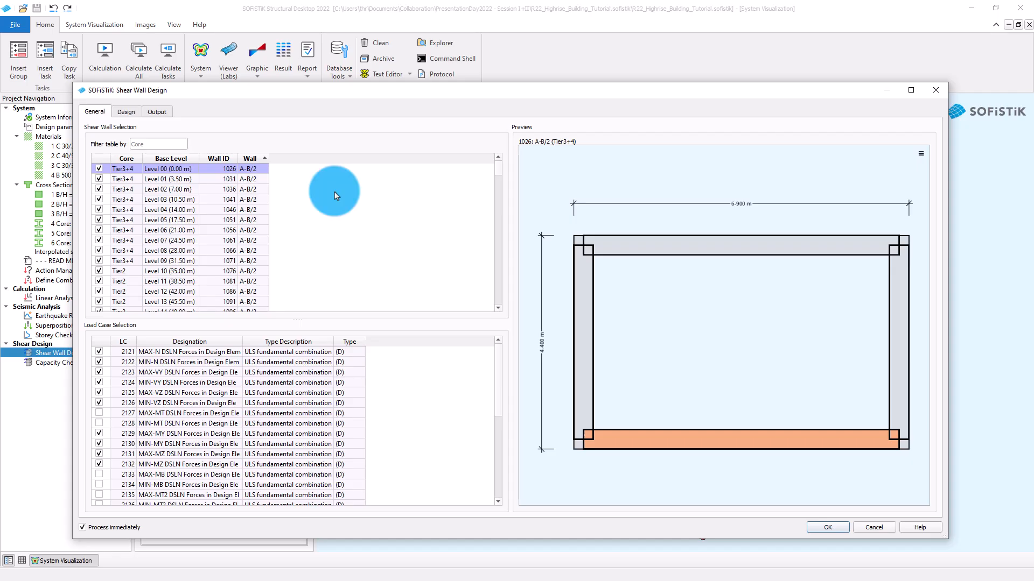
Filter the shear wall selection by core "tier1", deactivate all Tier1 walls and clear the filter
click(142, 144)
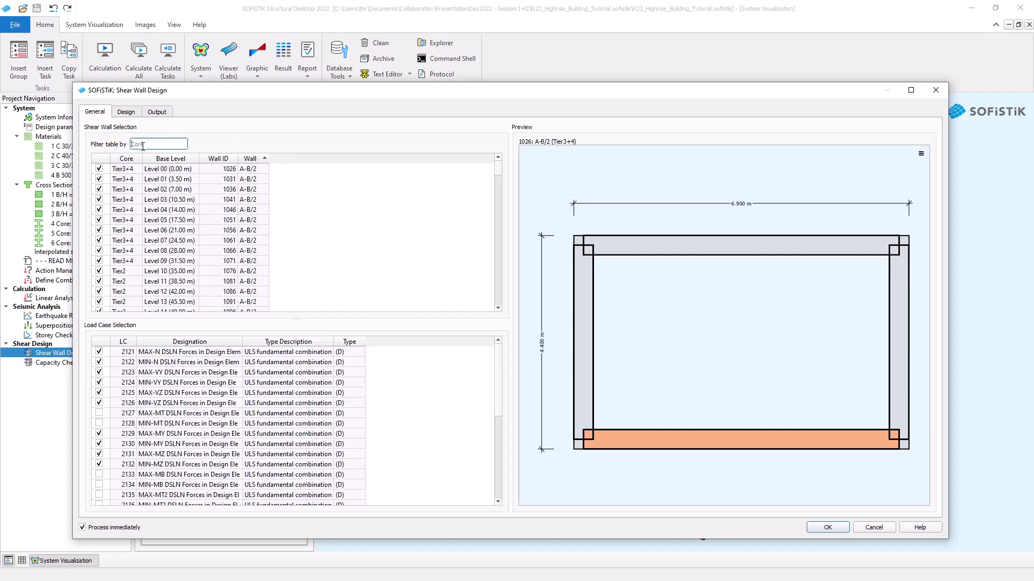
text(tier 1)
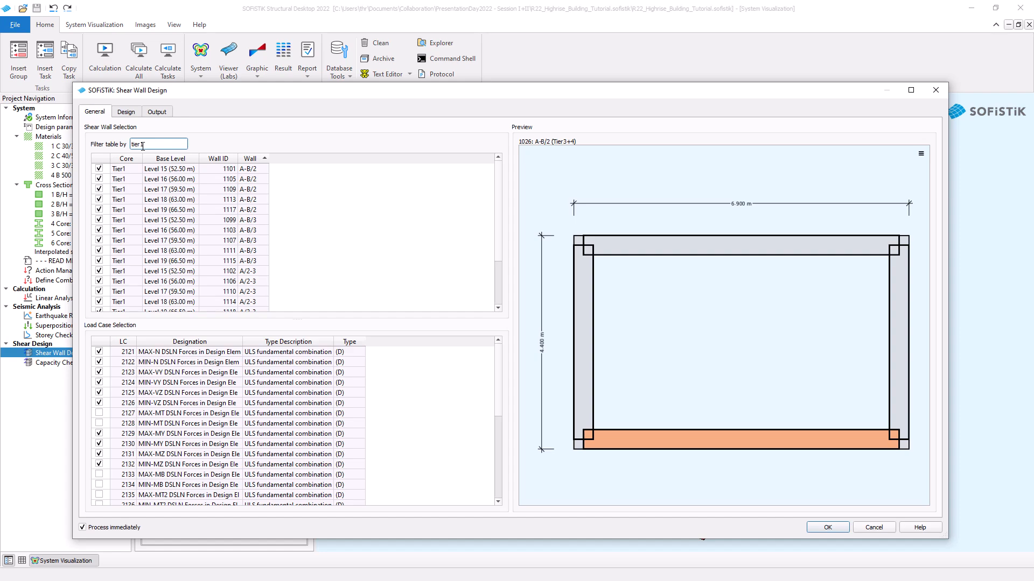
right_click(102, 168)
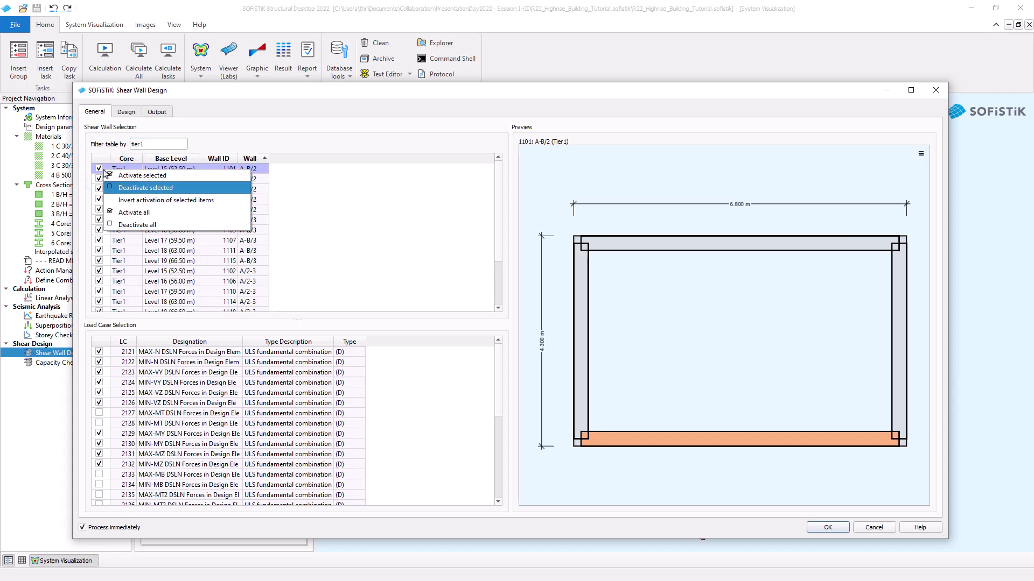
click(146, 187)
click(151, 141)
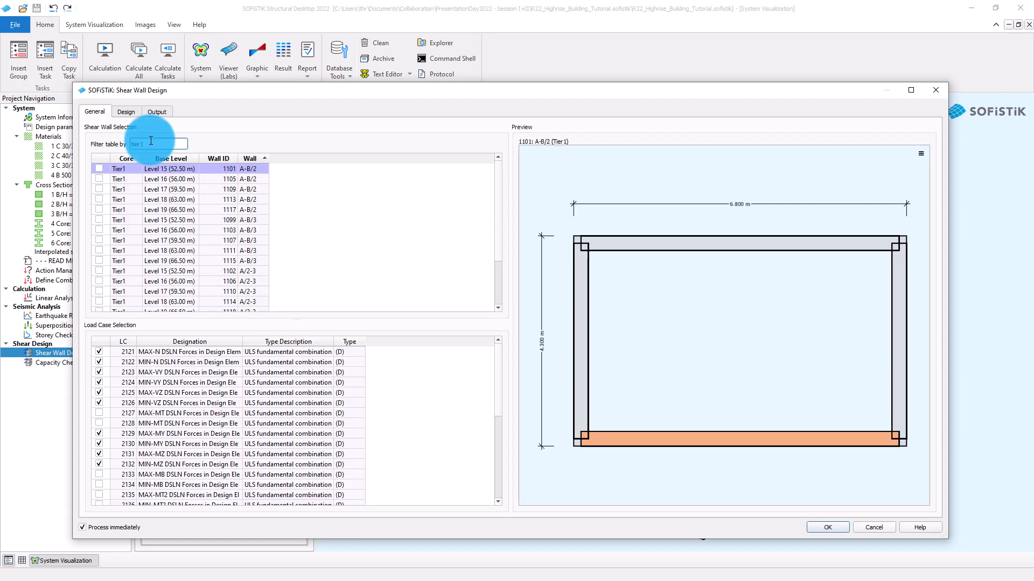
key(BackSpace)
key(BackSpace)
key(BackSpace)
key(BackSpace)
key(BackSpace)
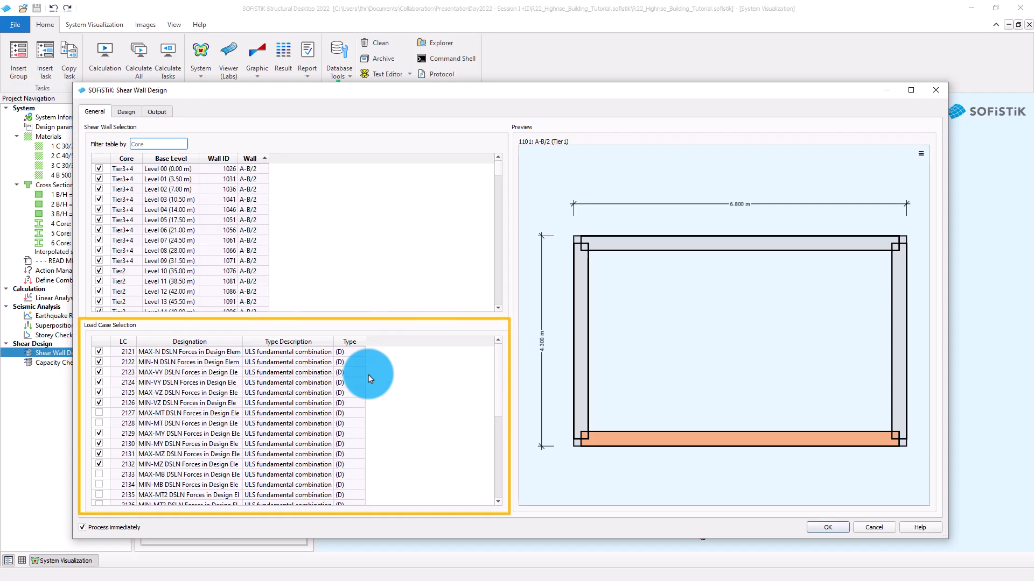
Review the load case selection and the shear wall design settings, previewing the edge zones of walls 1024 to 1026
scroll(368, 374, down, 4)
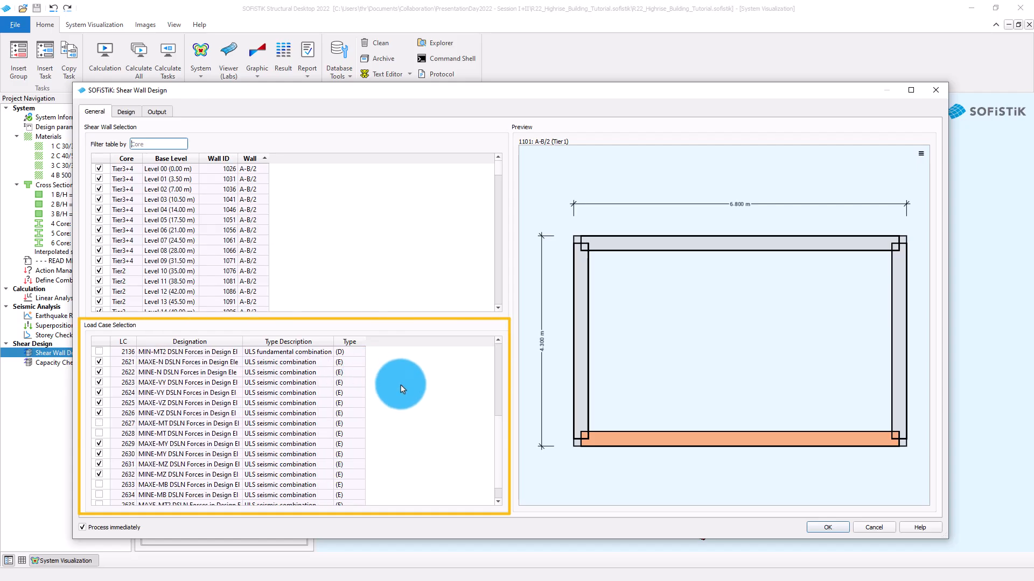
scroll(401, 388, down, 2)
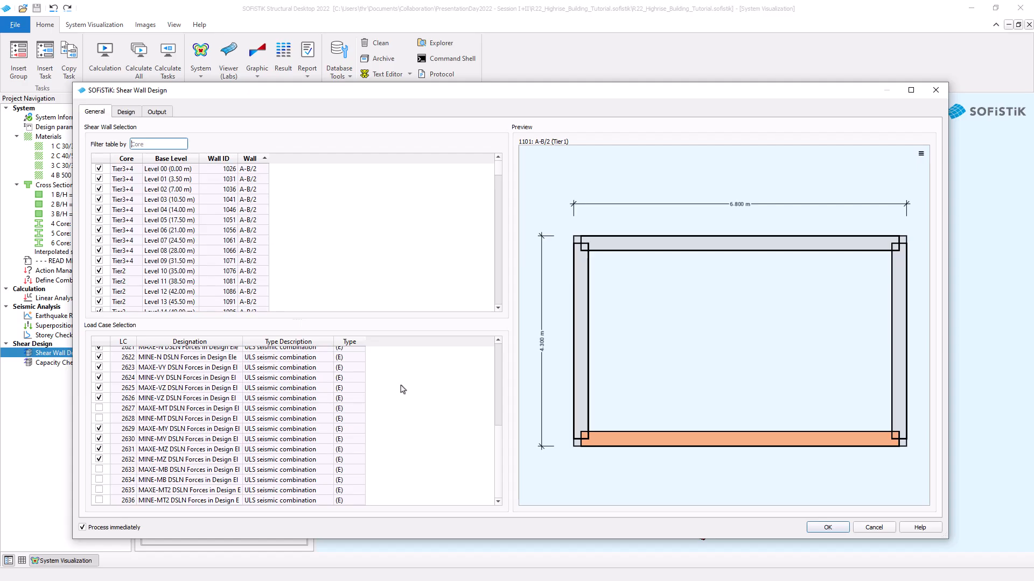
click(127, 112)
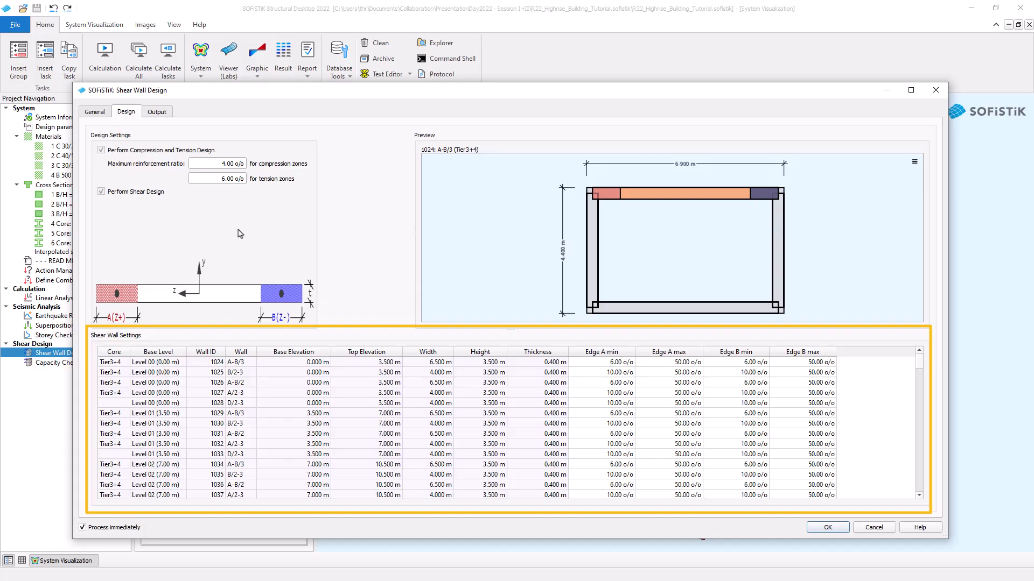
click(296, 364)
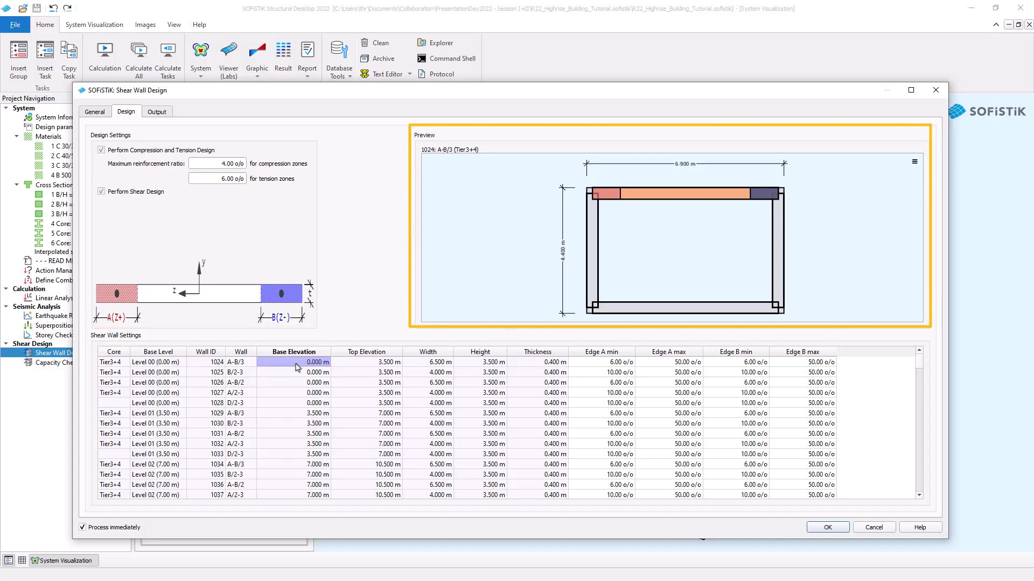
key(Down)
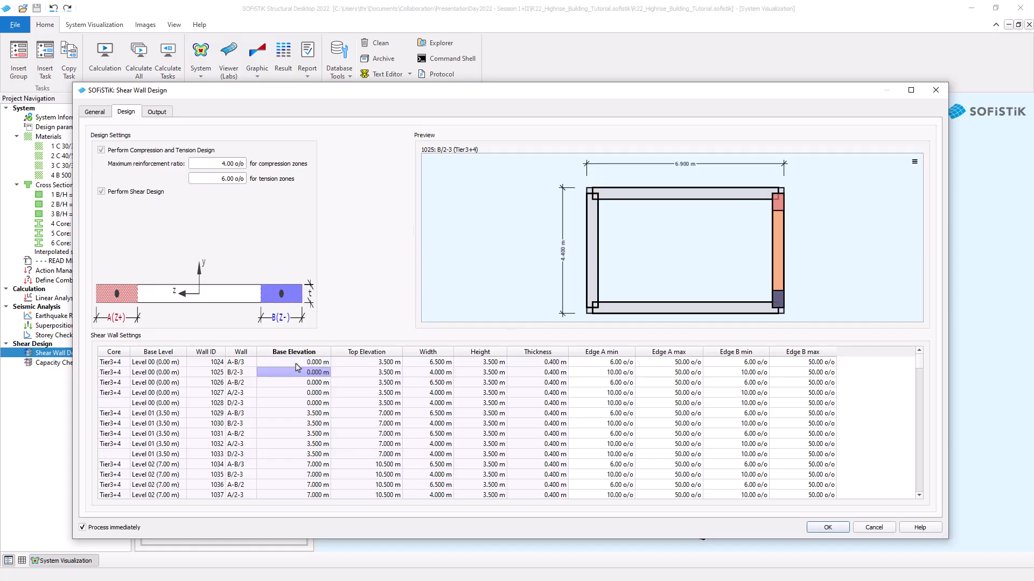
key(Down)
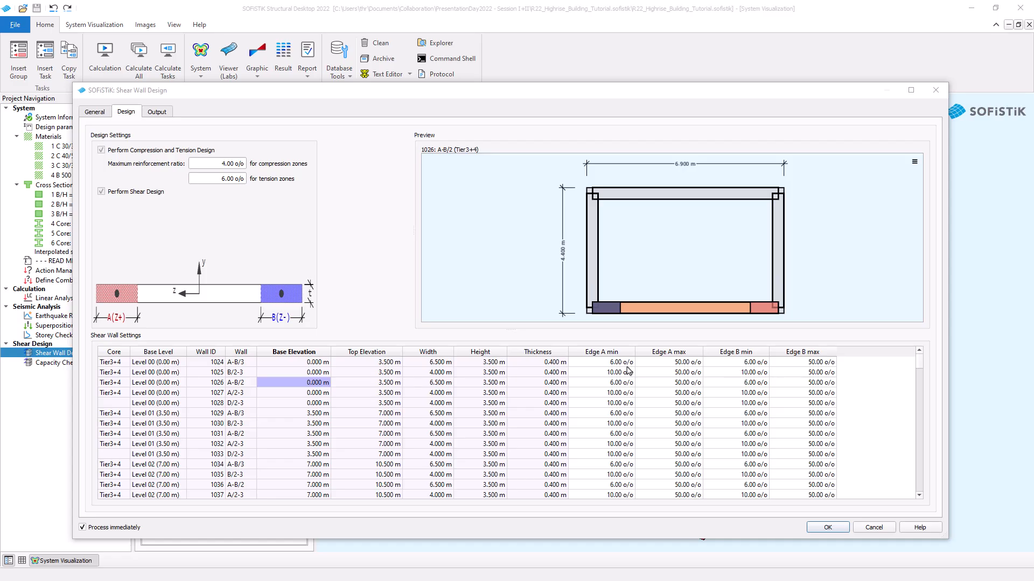
Check the output option for flexural results and accept the task settings to run the shear wall design calculation
click(167, 111)
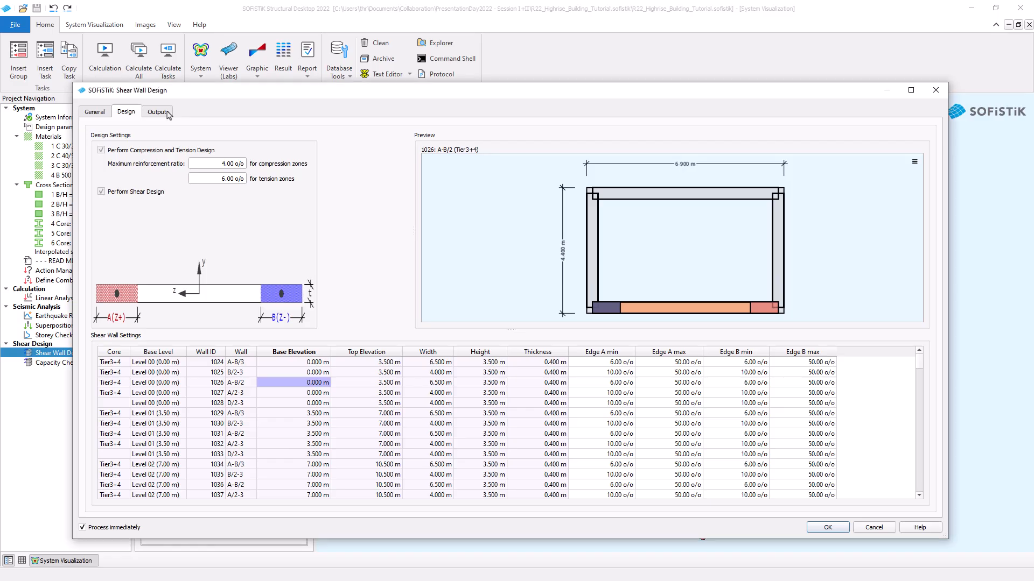
click(167, 112)
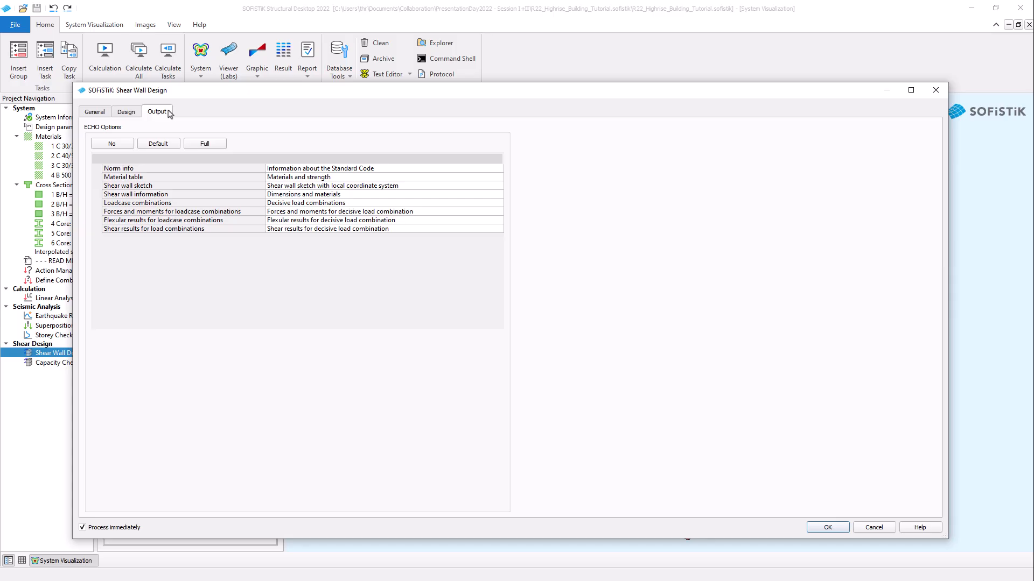
click(408, 222)
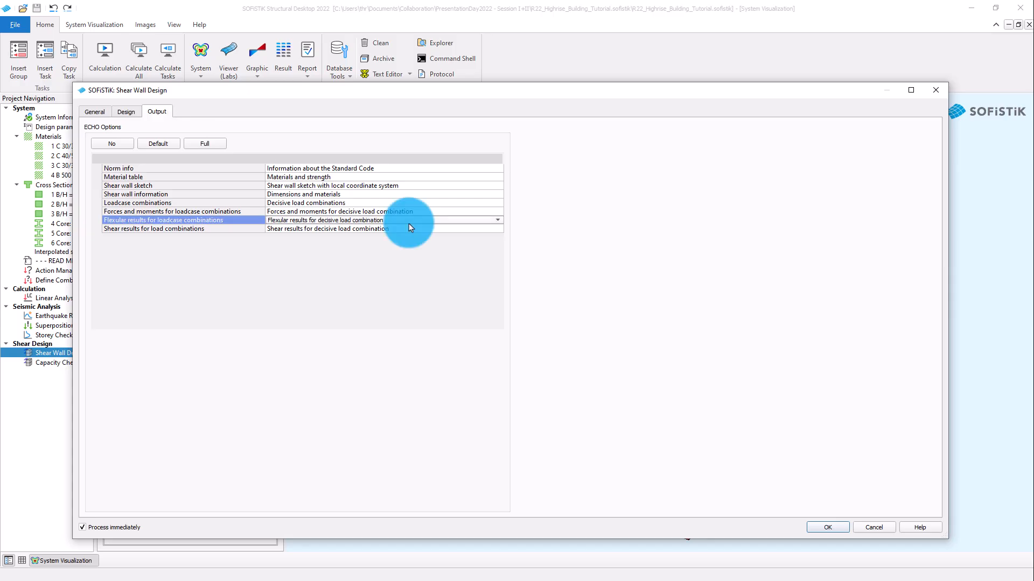
click(408, 224)
click(408, 224)
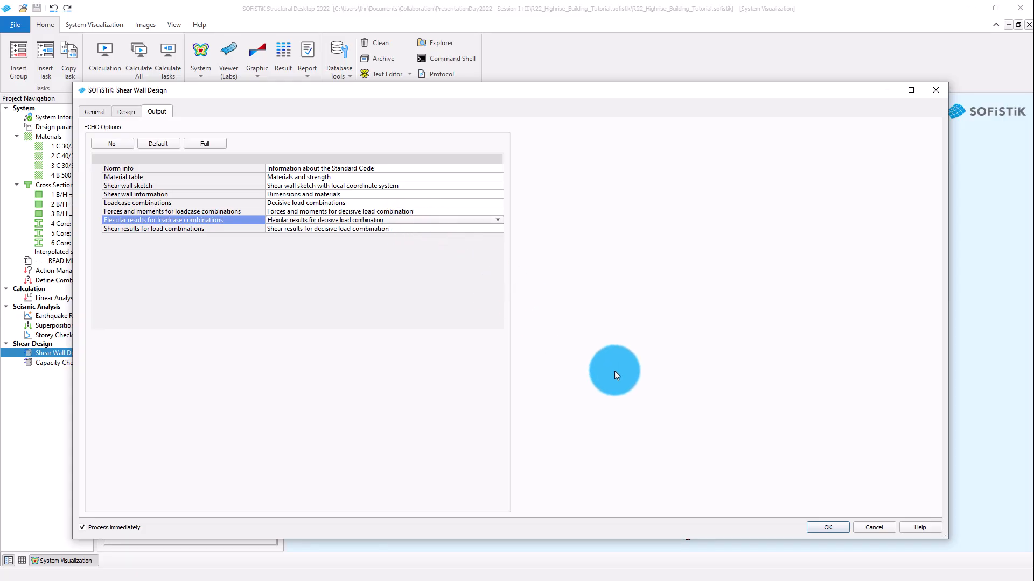
click(839, 532)
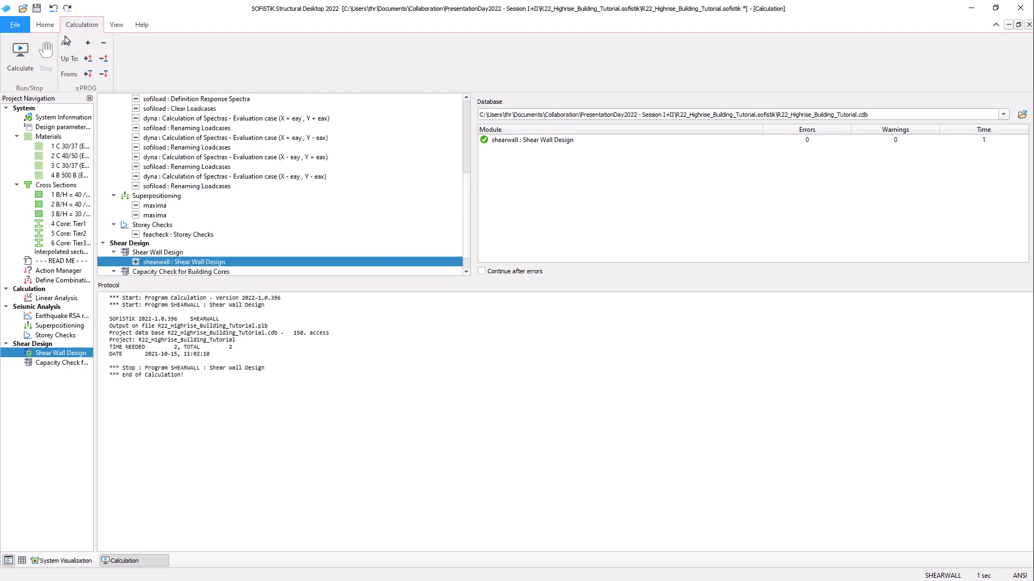
Open the calculation report of the Shear Wall Design task in the Report Browser
click(44, 25)
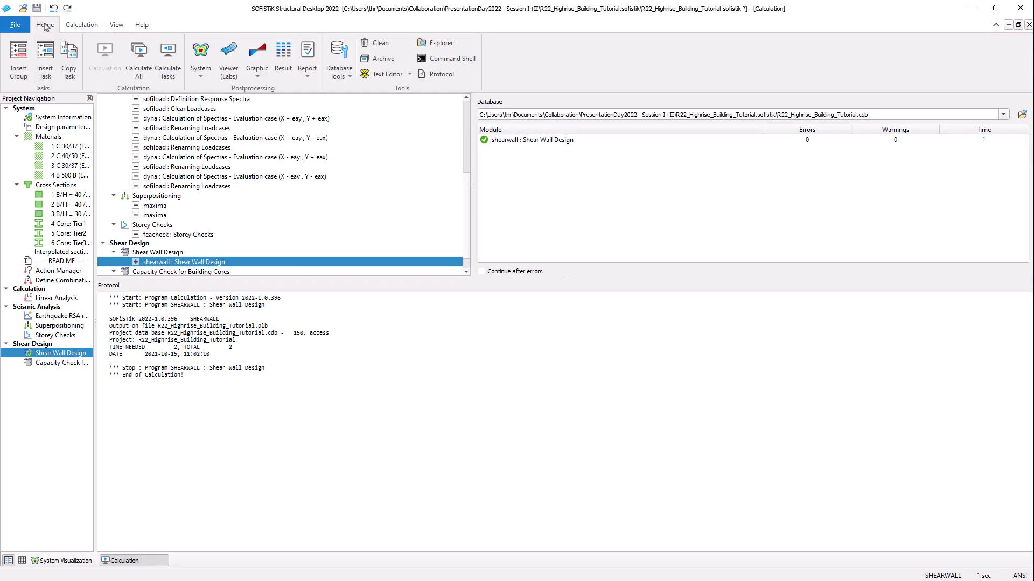
click(307, 68)
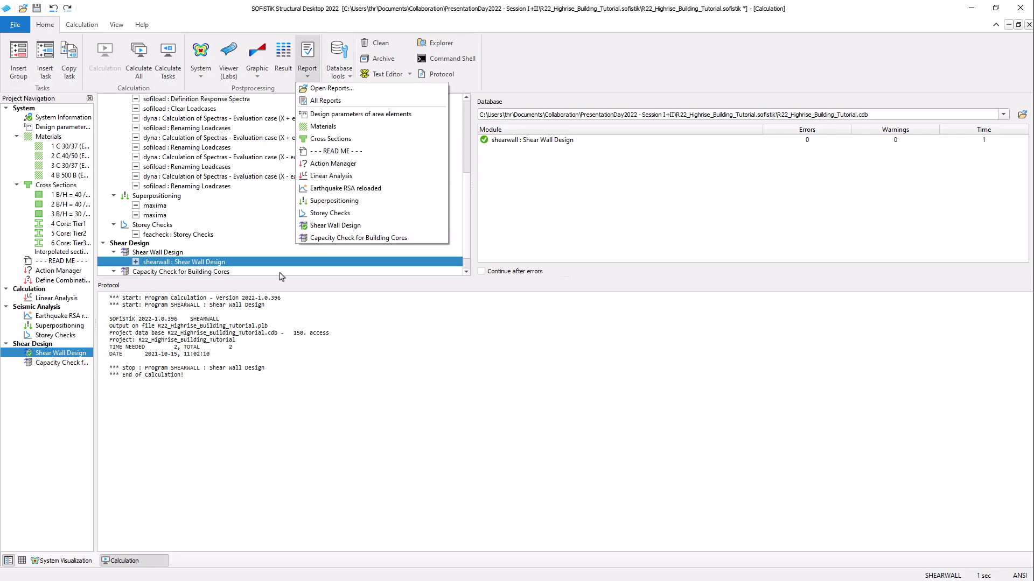
right_click(93, 350)
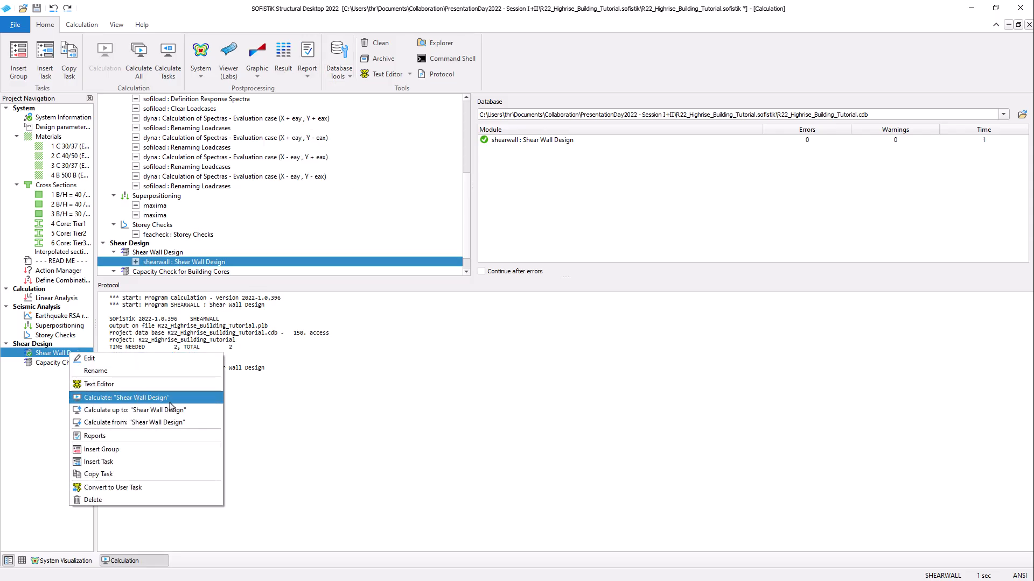
click(174, 436)
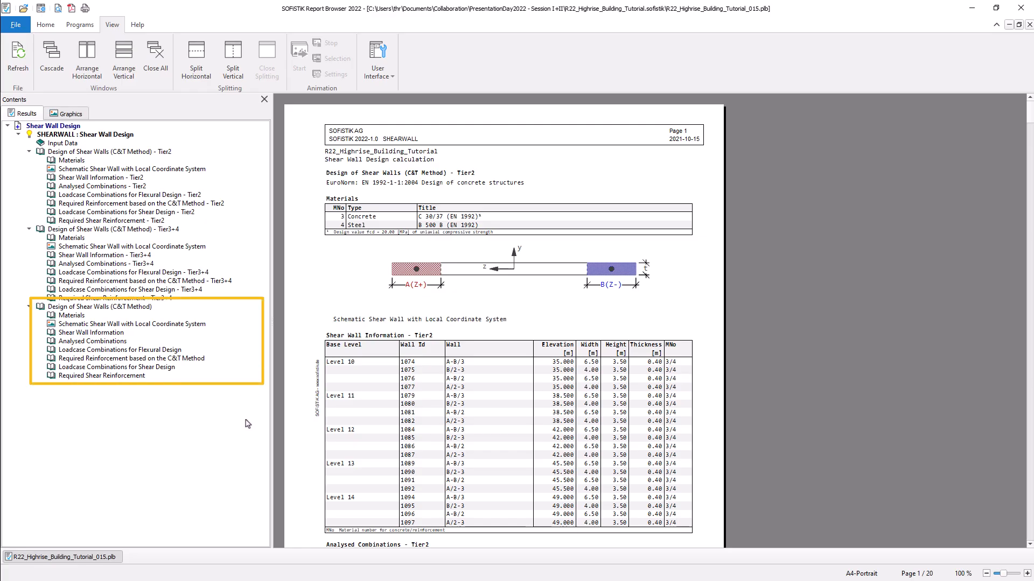
Examine the Tier2 report chapters on materials, wall schematic, shear wall information, analysed combinations and loadcase combinations for flexural design
click(232, 161)
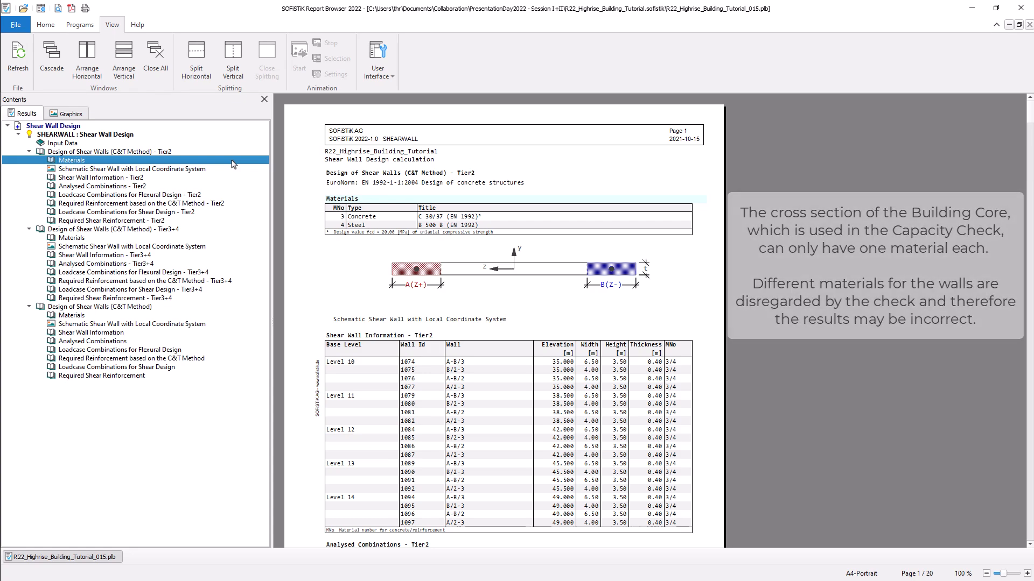
click(236, 169)
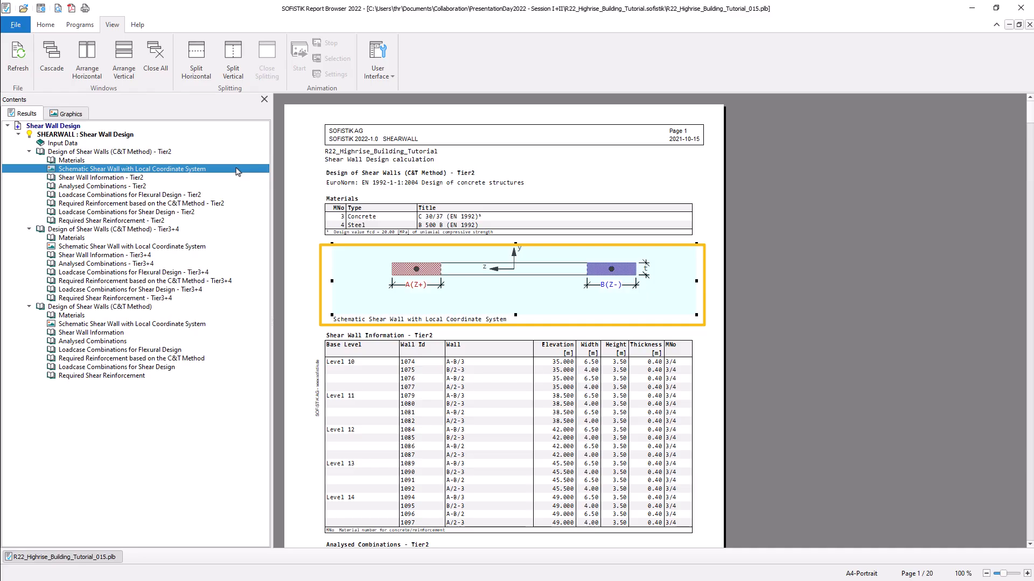
click(238, 177)
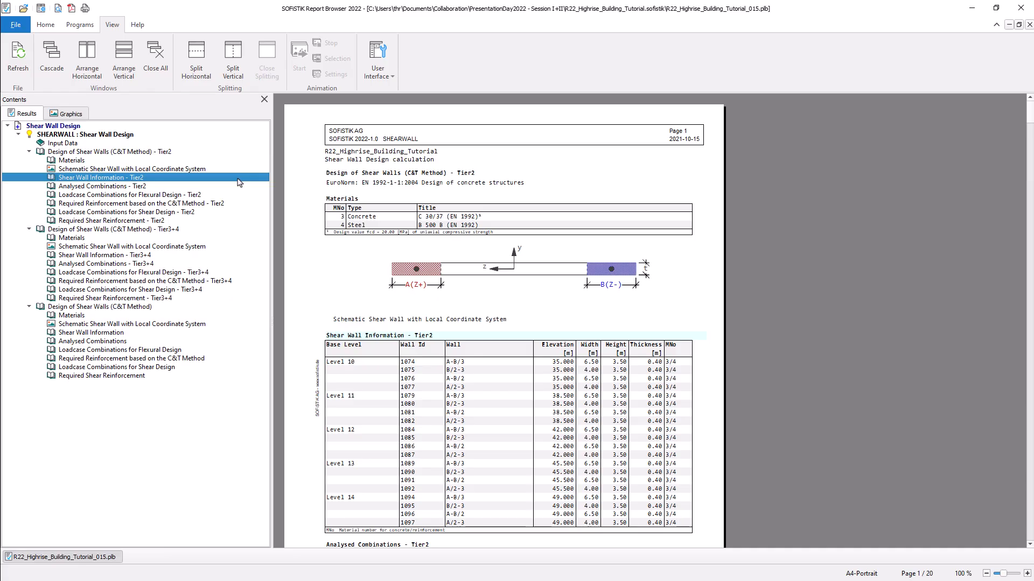
click(231, 186)
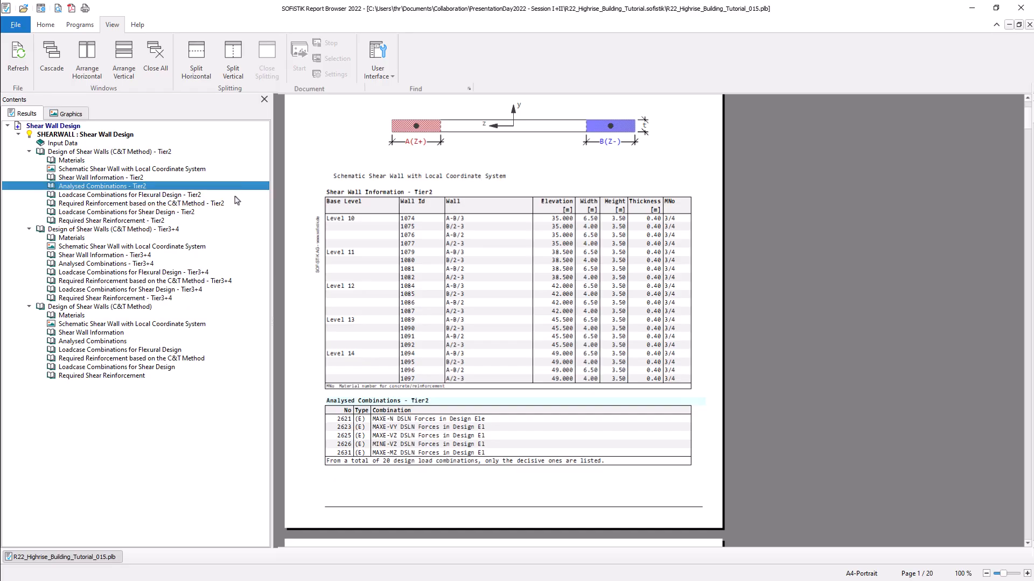
click(230, 196)
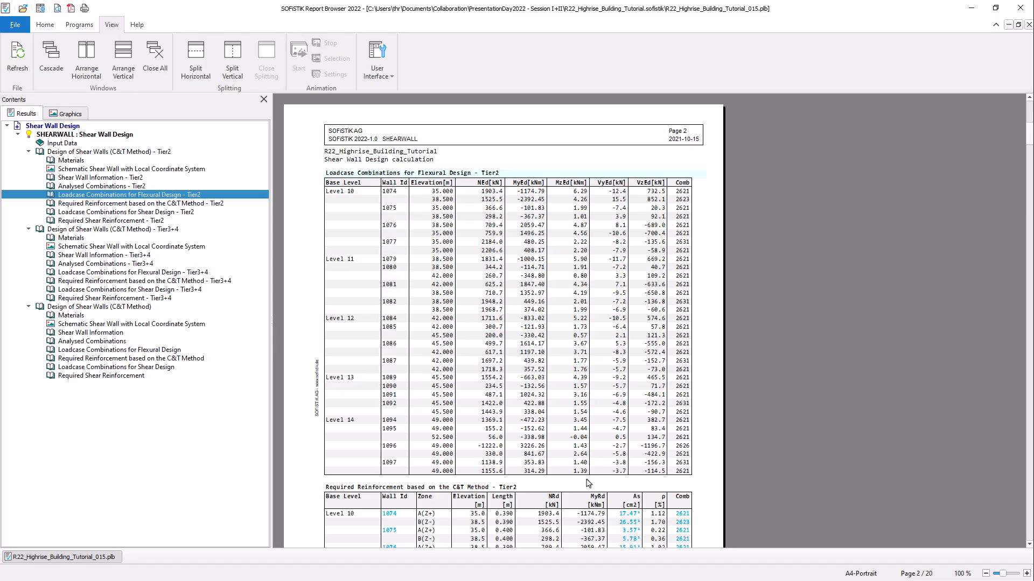
Read through the Tier2 tables for required C&T reinforcement, shear design loadcase combinations and required shear reinforcement
scroll(586, 484, down, 5)
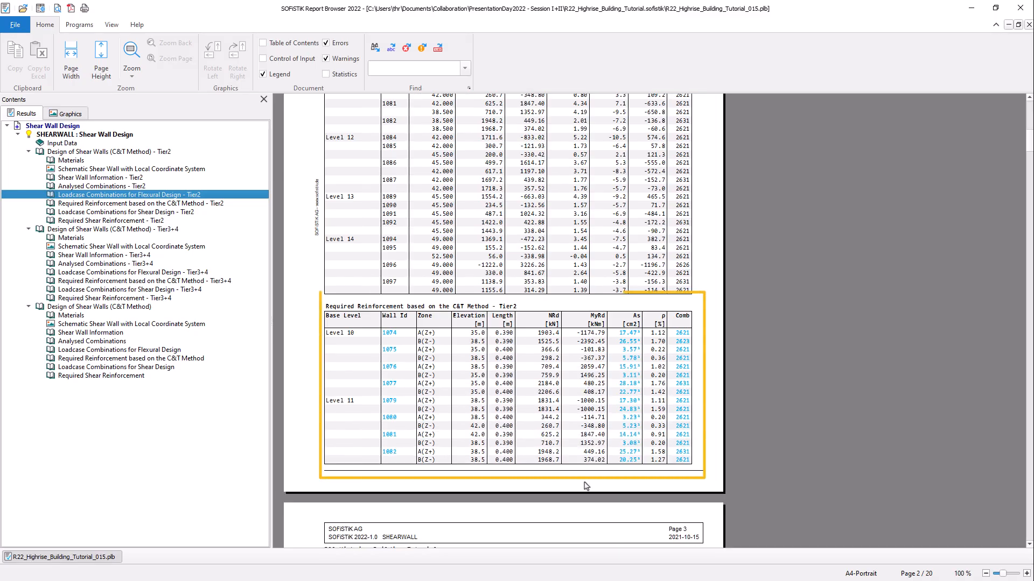
scroll(586, 487, down, 10)
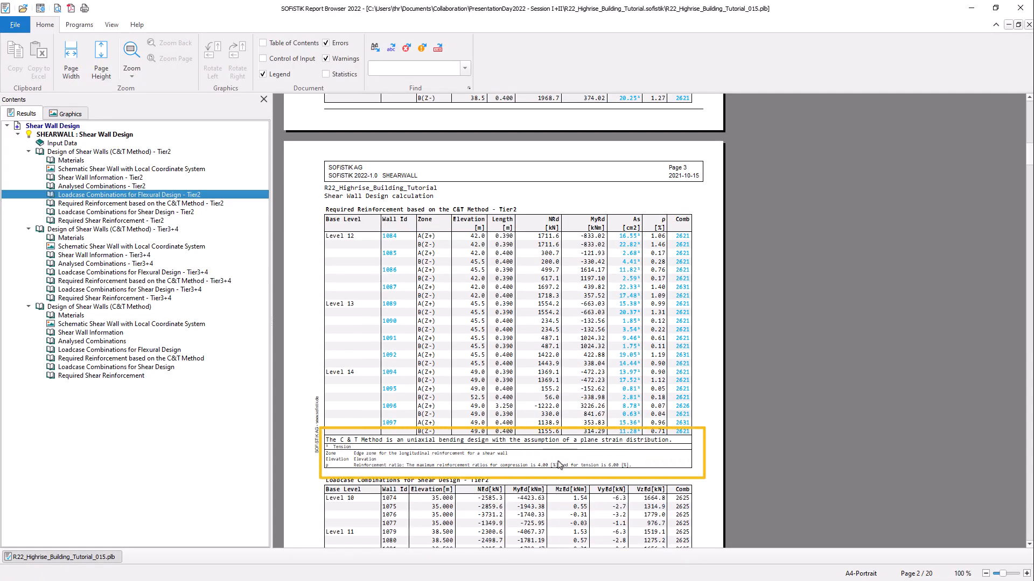
scroll(560, 465, down, 4)
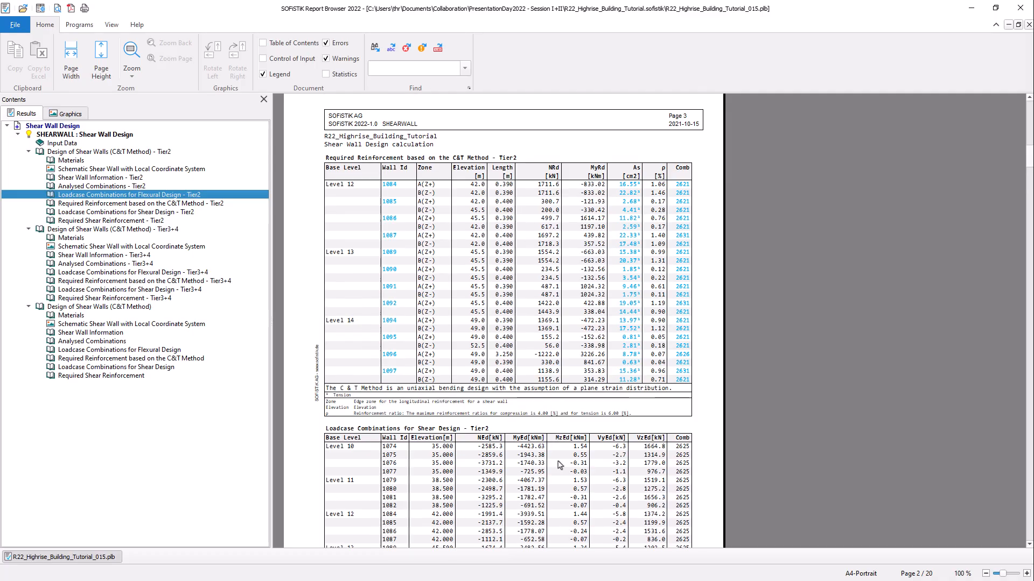
scroll(560, 465, down, 1)
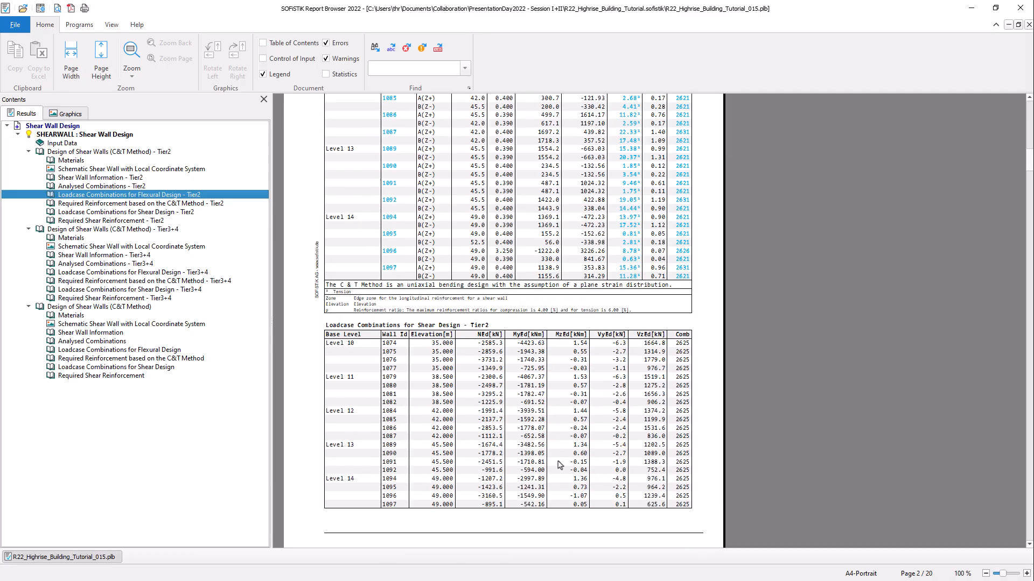
scroll(559, 466, down, 10)
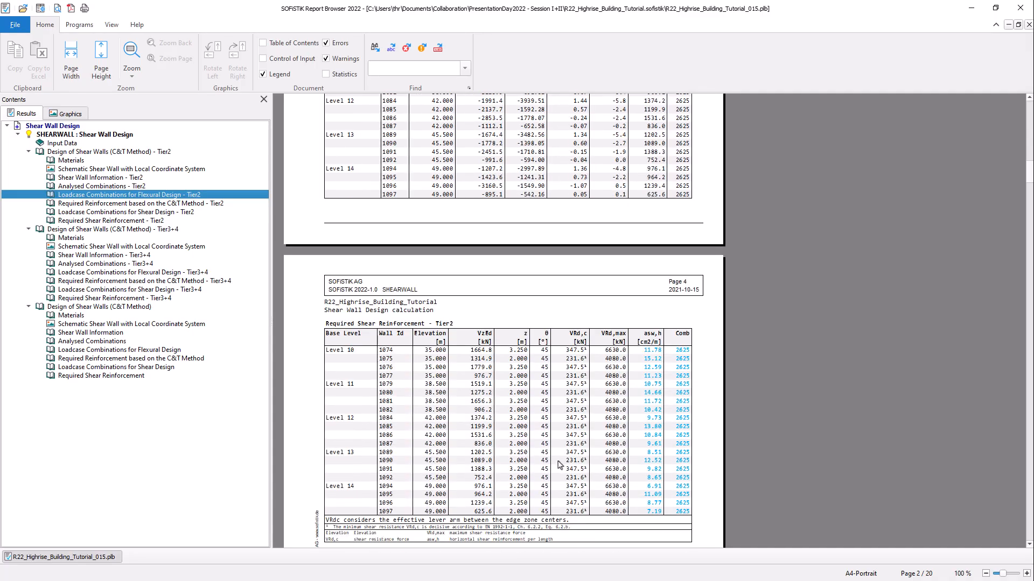
scroll(560, 465, down, 3)
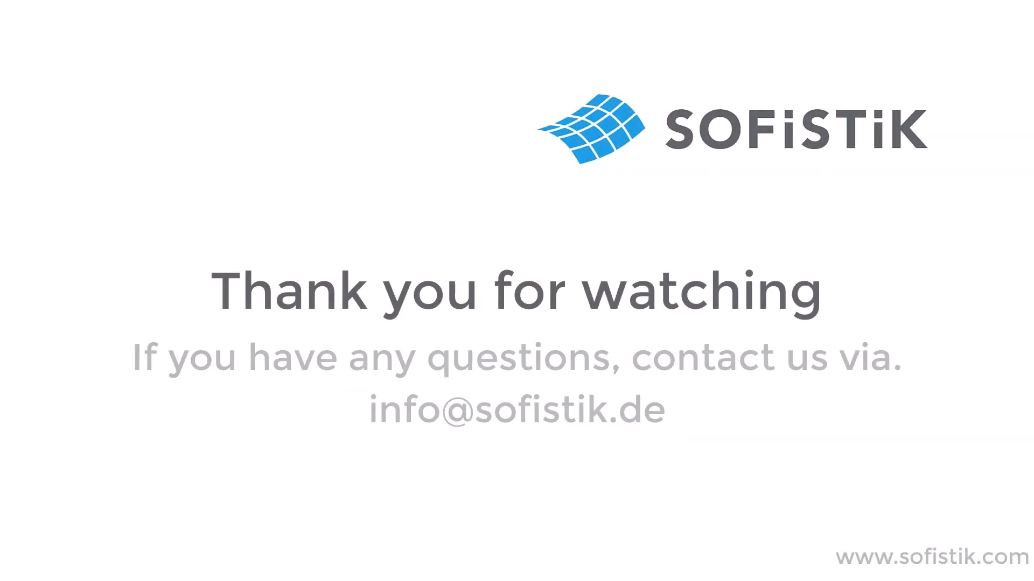